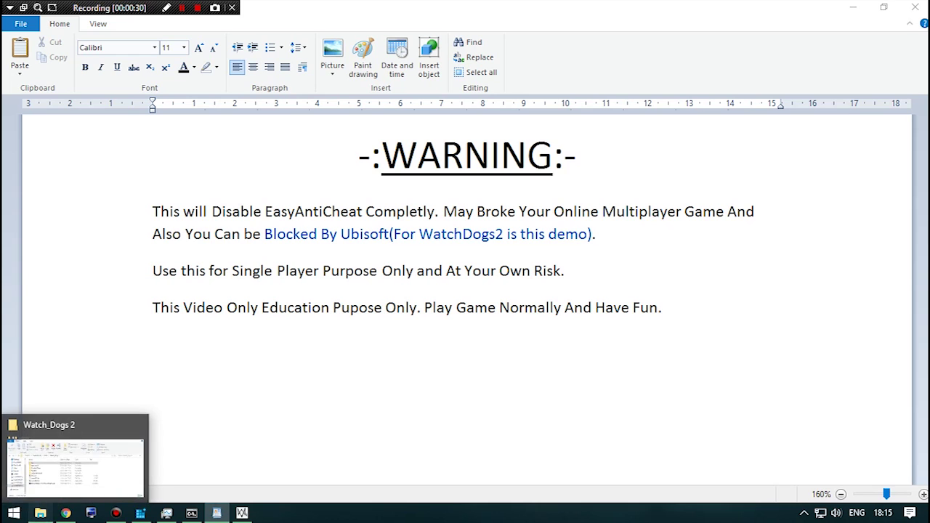
Step: Launch the Watch Dogs 2 trainer from the Watch_Dogs 2 folder and dismiss its permission error
click(73, 465)
double_click(209, 381)
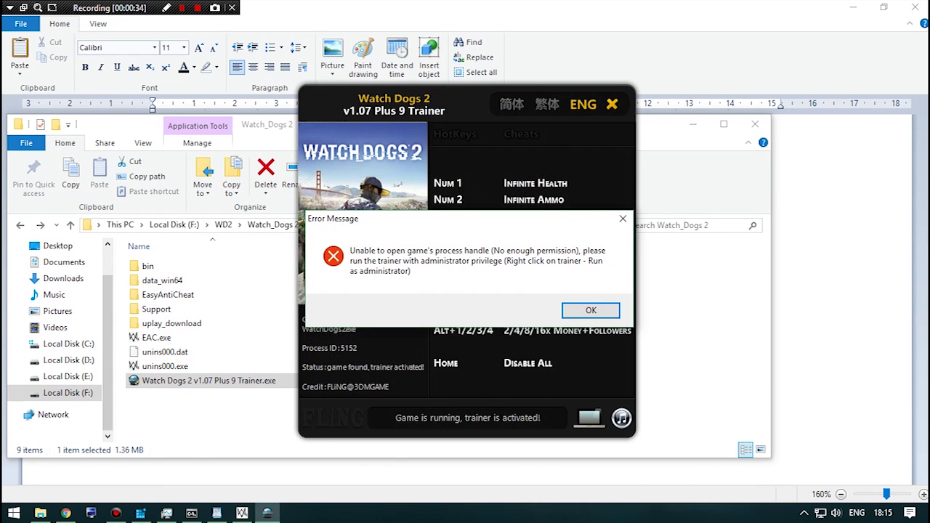
key(Return)
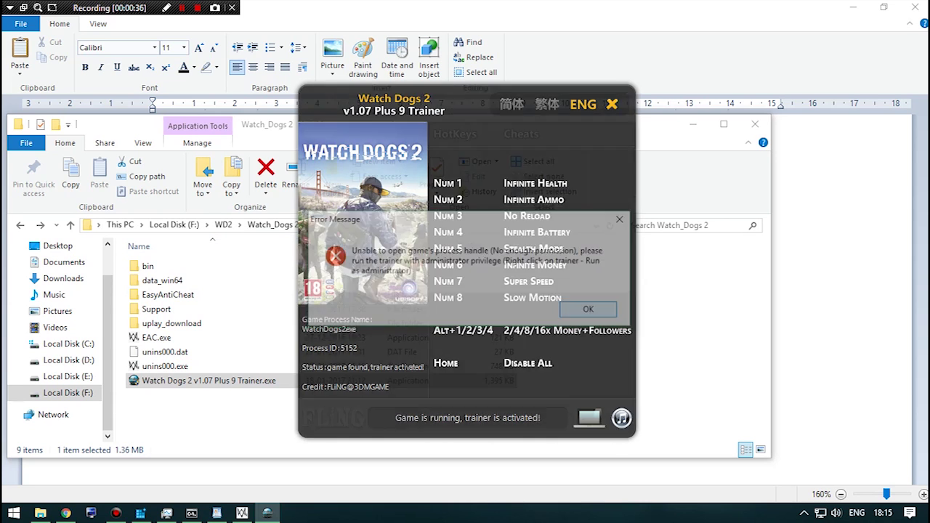
Step: Retry the trainer as administrator, dismiss the repeated error, and close the blank window
right_click(211, 379)
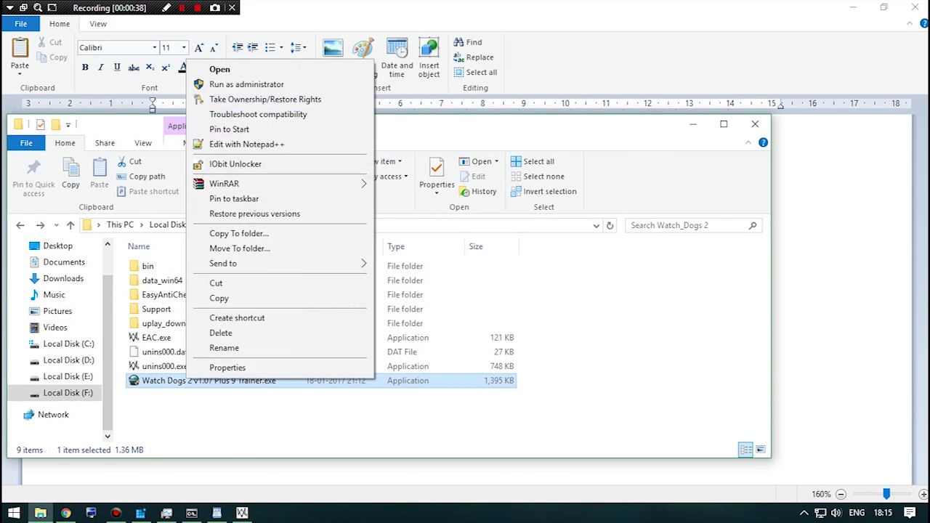
click(240, 85)
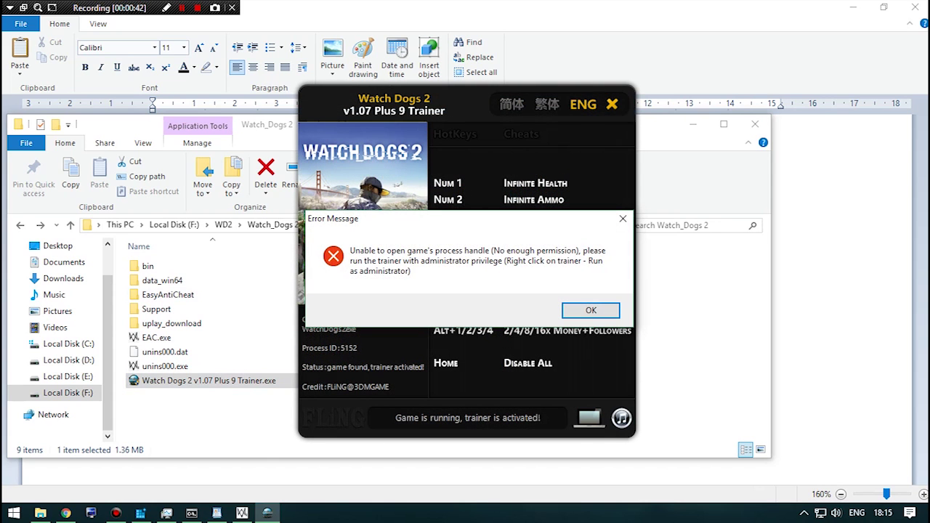
key(Return)
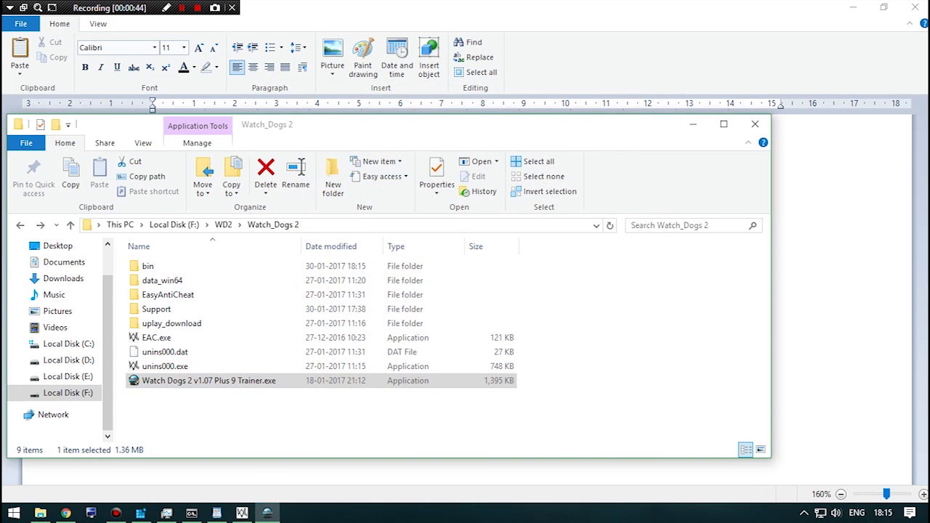
click(693, 124)
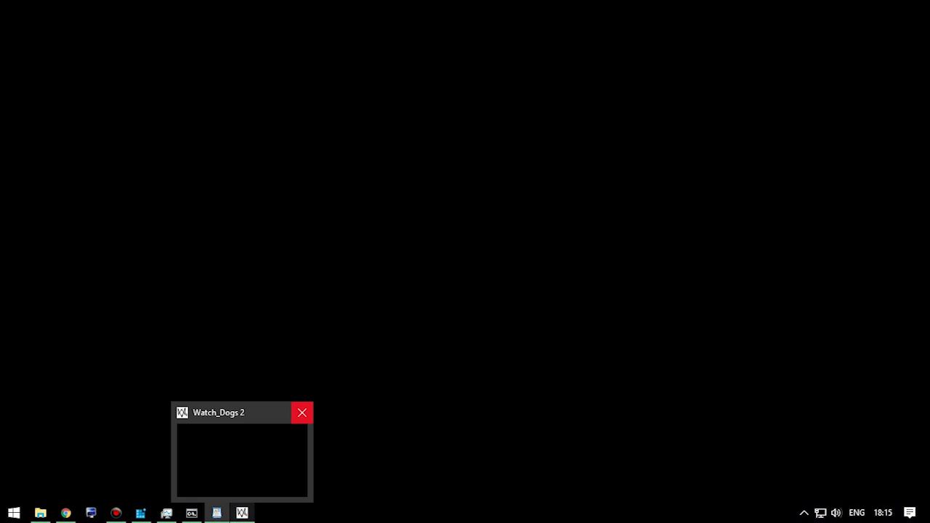
click(303, 413)
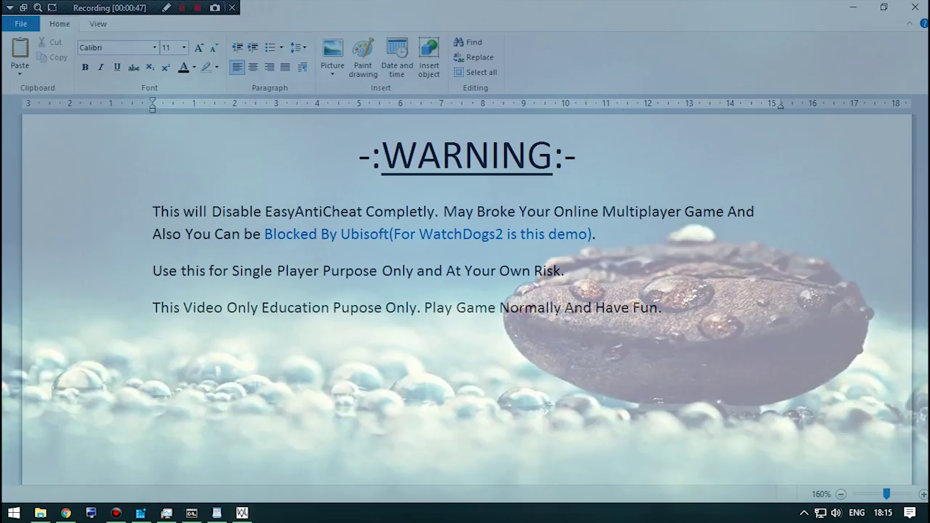
Step: Rename EAC.exe to EAC.exe.old123, accepting the extension-change warning
click(41, 513)
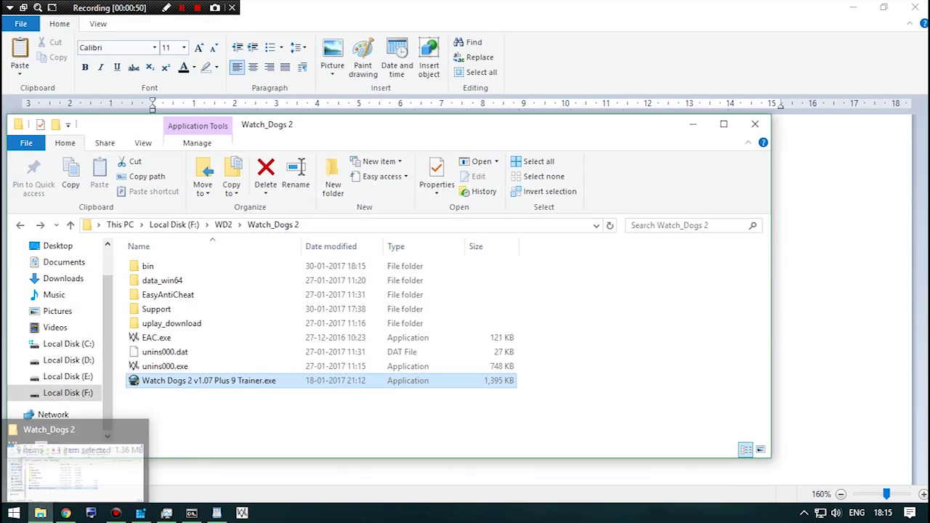
click(156, 338)
key(F2)
text(.old1)
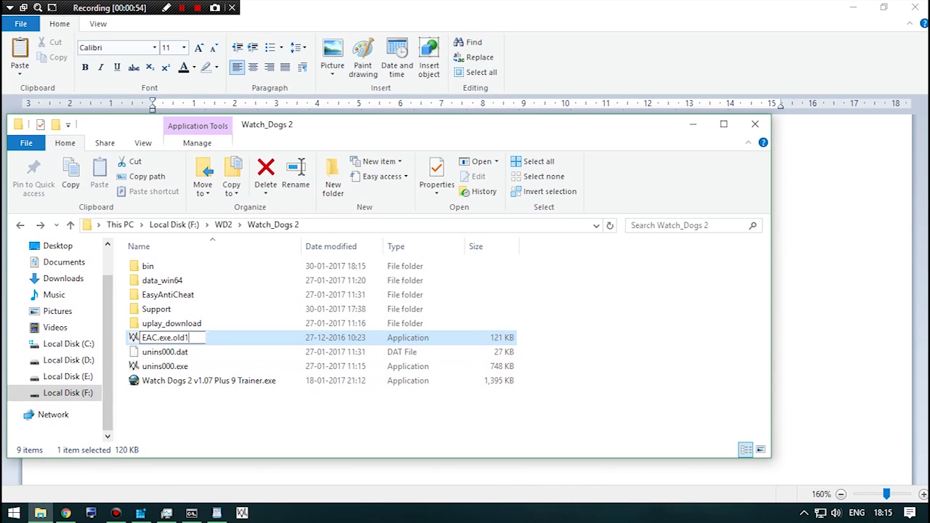
text(23)
key(Return)
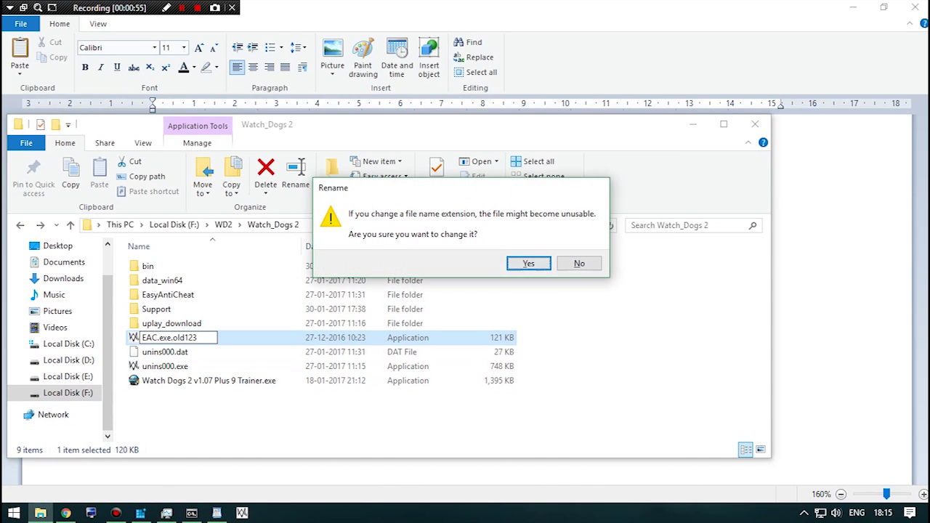
key(Return)
Step: Delete the EasyAntiCheat folder and briefly check inside uplay_download
click(190, 294)
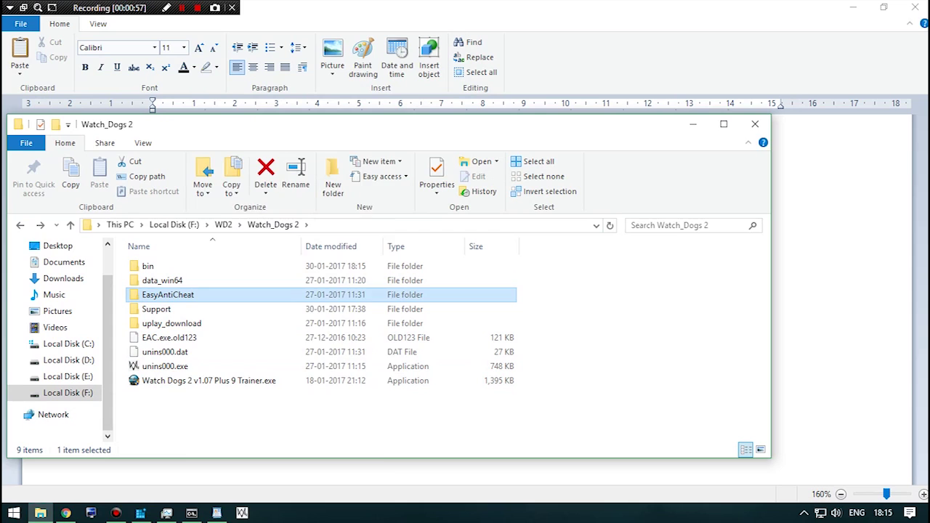
right_click(190, 295)
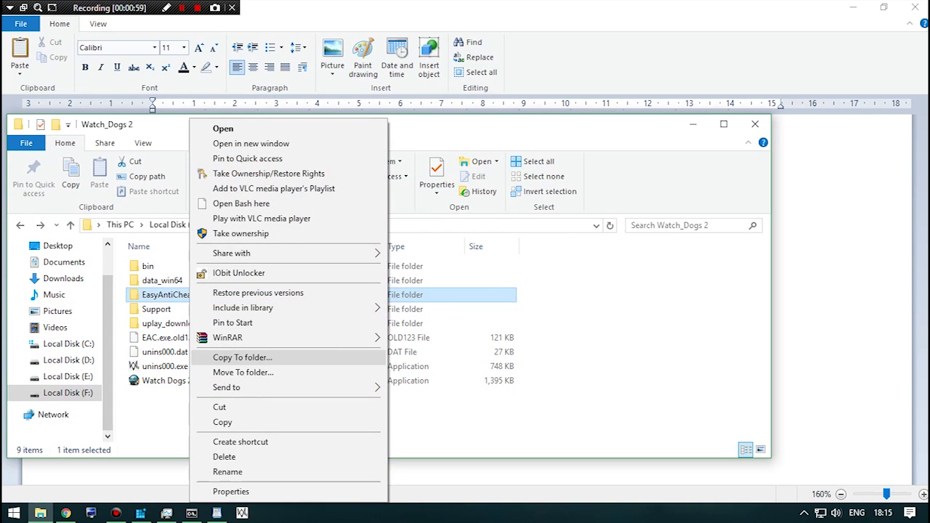
click(224, 457)
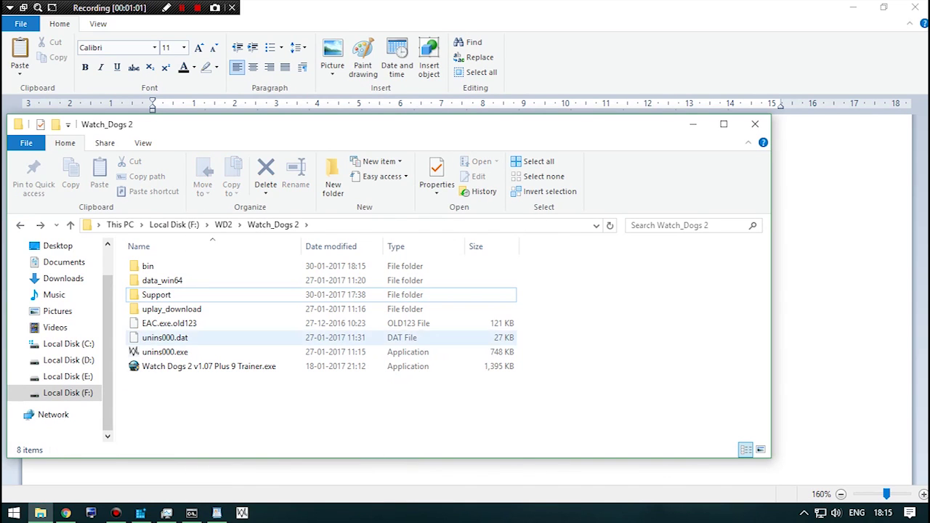
double_click(172, 309)
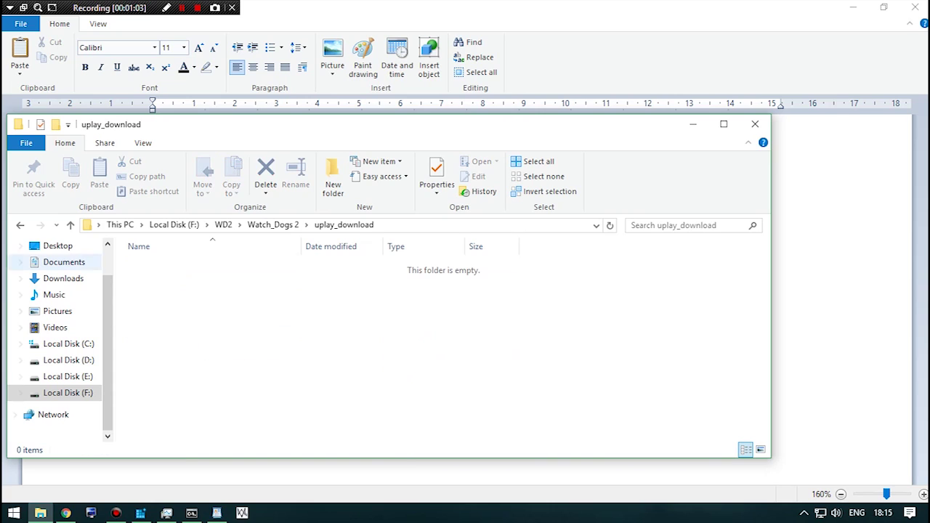
key(alt+Left)
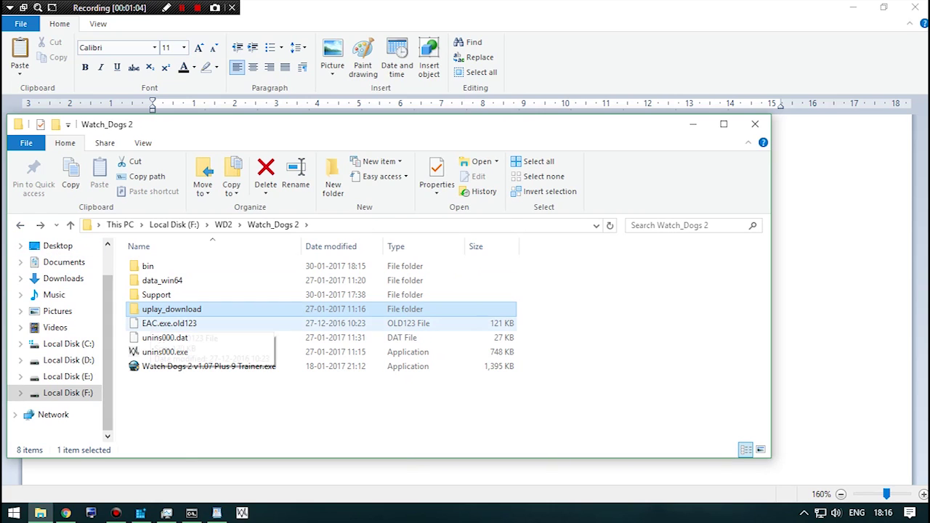
Step: Rename wd2disabledwmwin7.bat in the Support folder to end with .old123
click(156, 295)
double_click(156, 294)
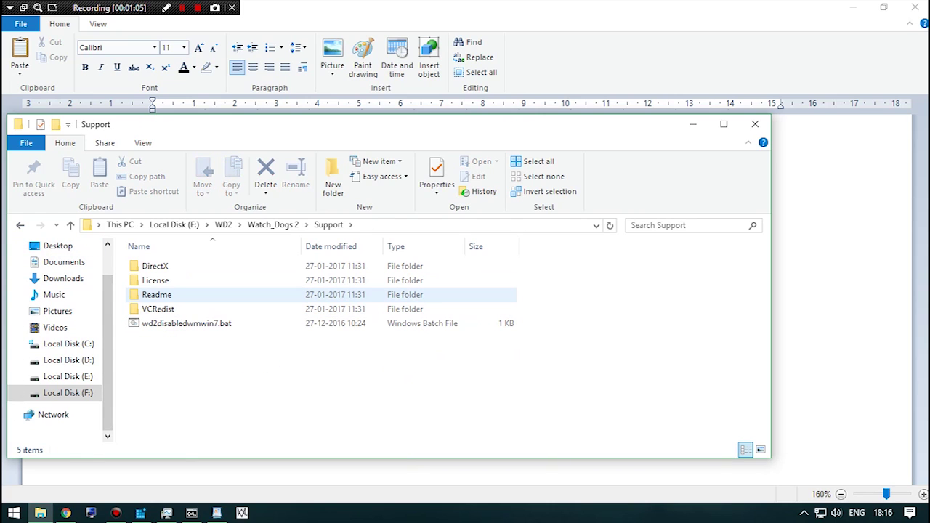
click(187, 324)
key(F2)
text(.old123)
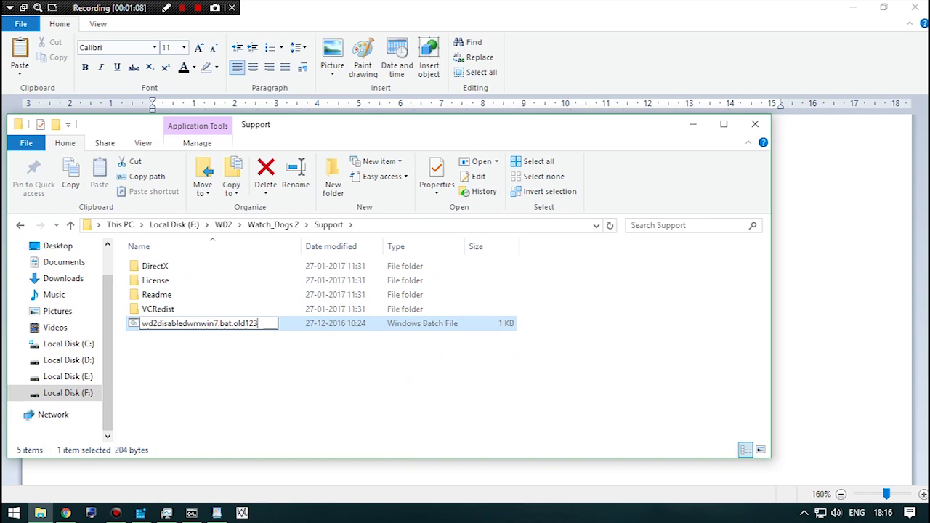
key(Return)
key(Return)
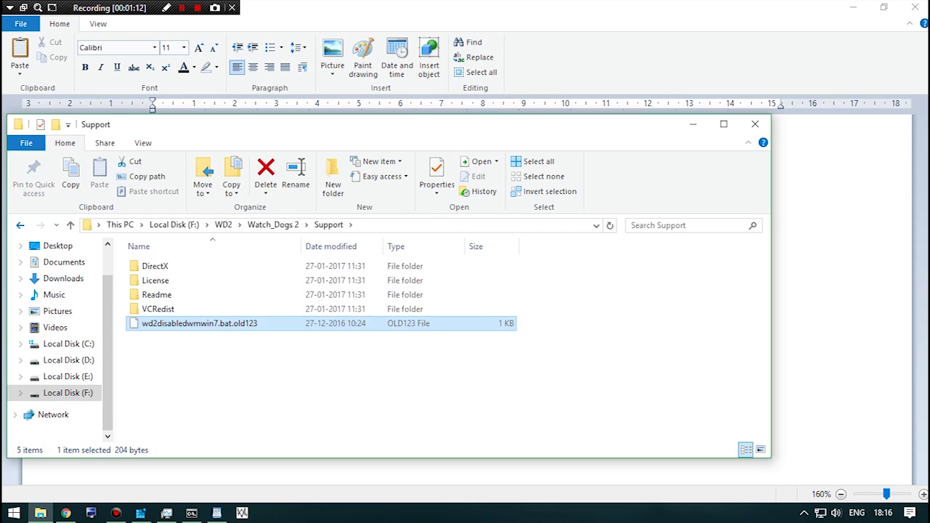
key(alt+Up)
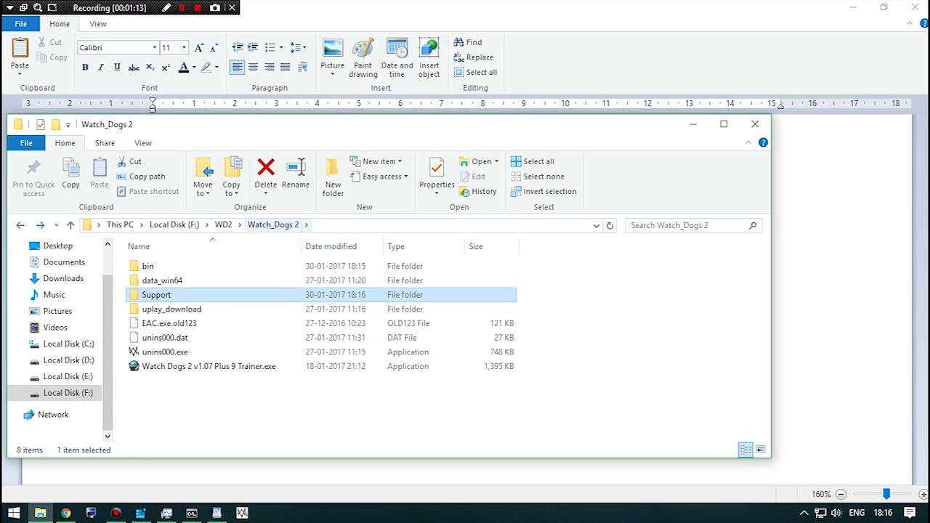
Step: Delete the Services\EasyAntiCheat registry key, then return to the Watch_Dogs 2 folder window
click(692, 124)
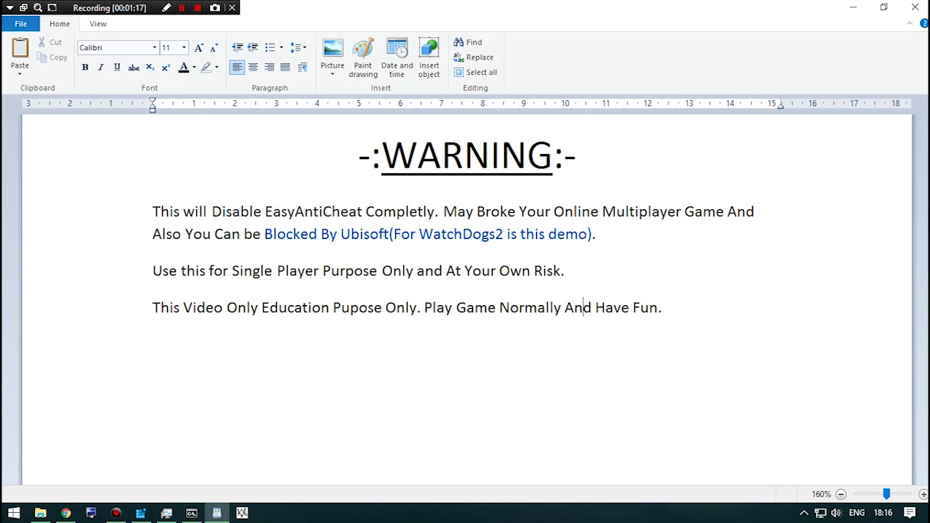
click(140, 513)
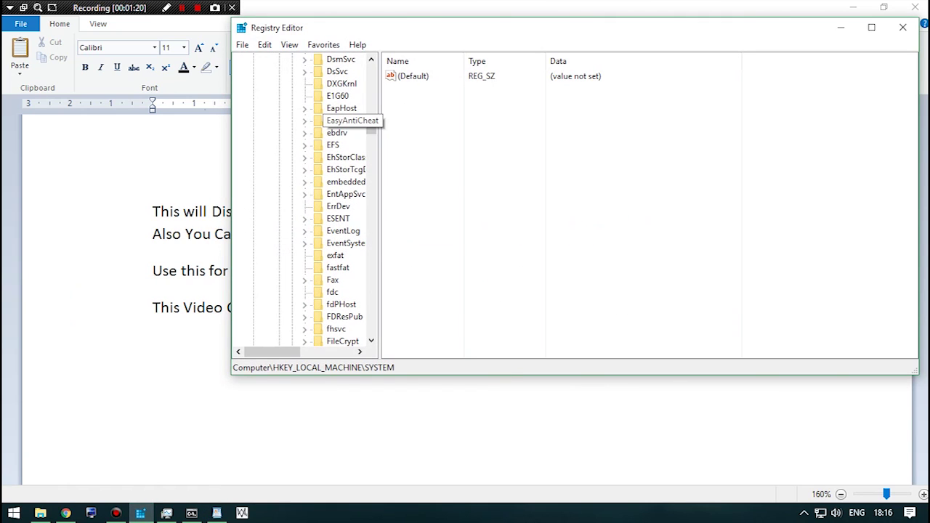
click(345, 120)
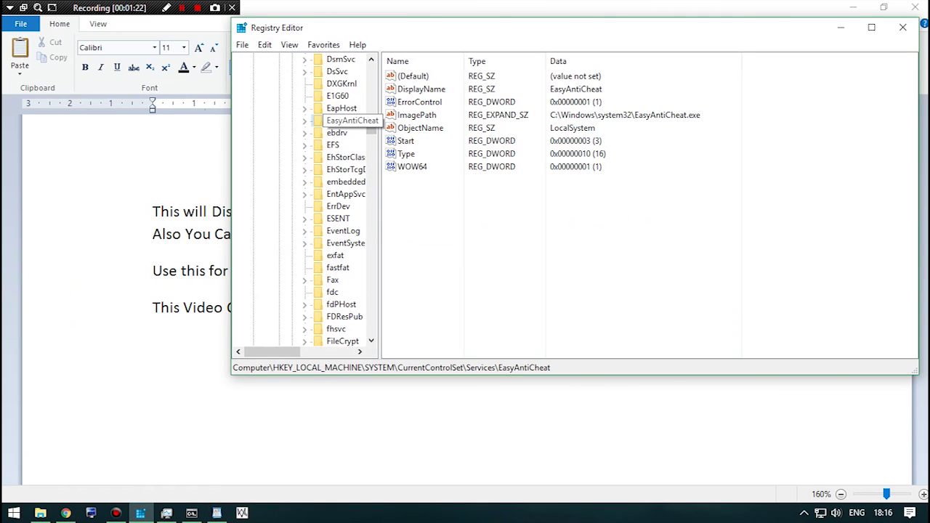
right_click(362, 123)
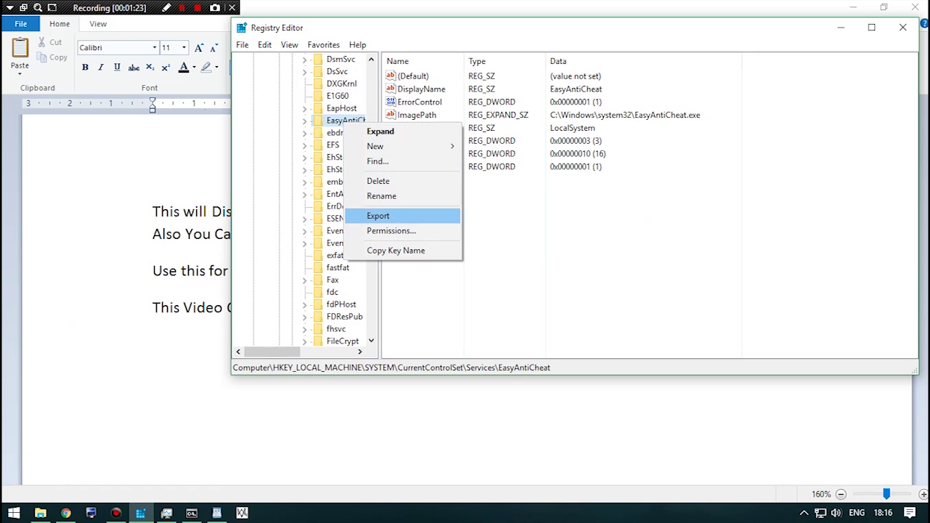
click(378, 181)
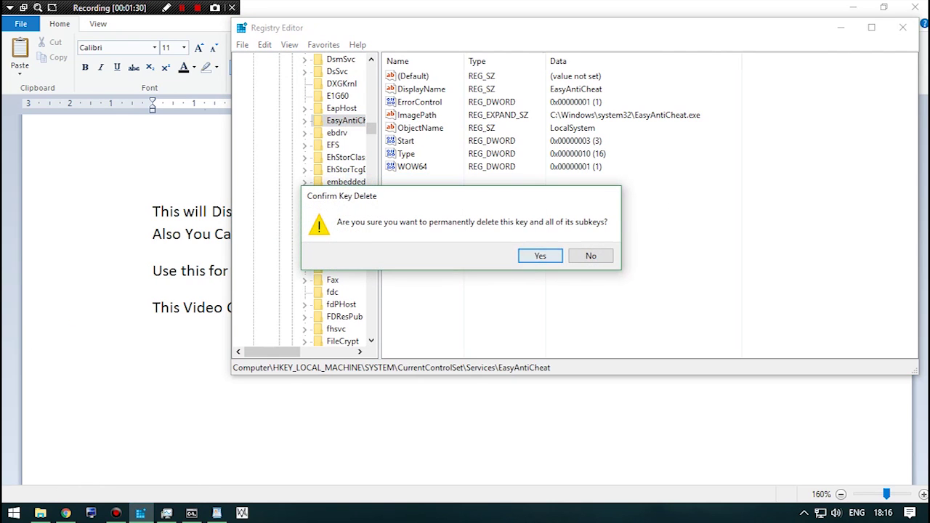
click(541, 255)
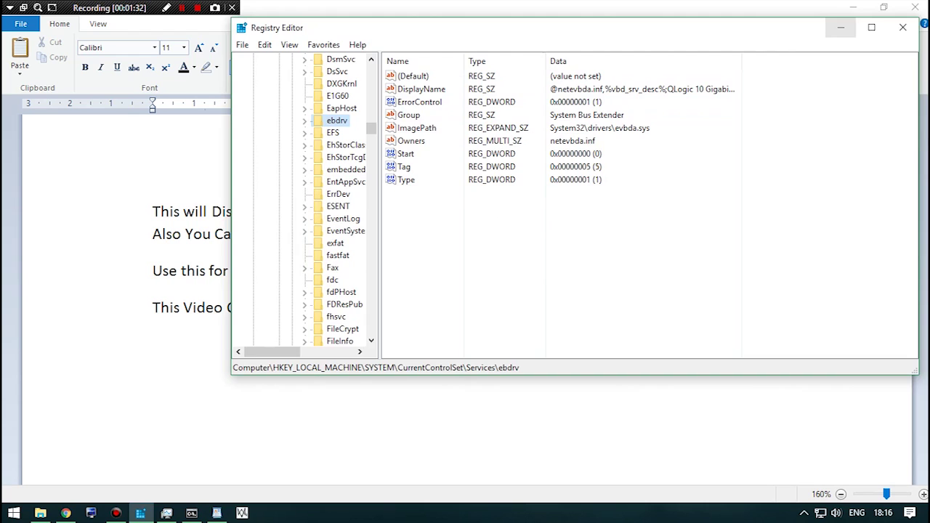
click(841, 27)
click(40, 514)
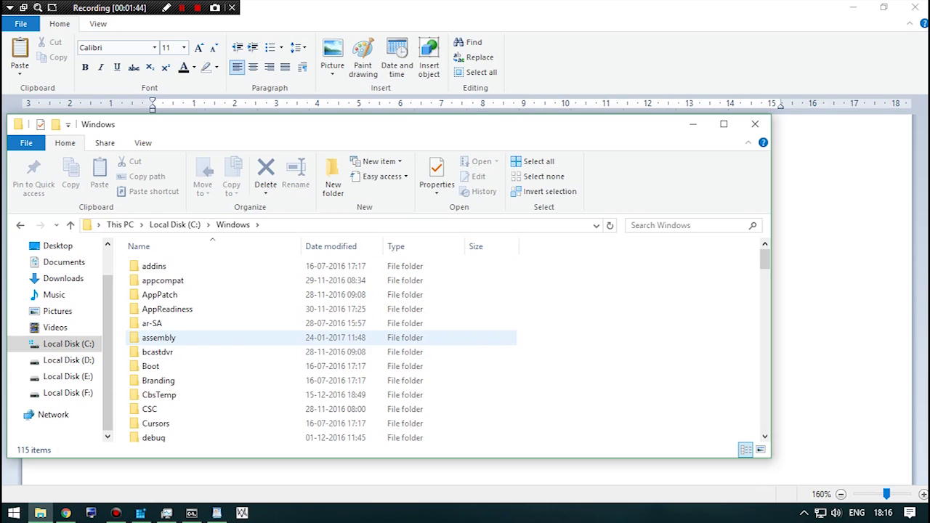
Step: Scroll down to the System32 folder and open it
scroll(201, 369, down, 3)
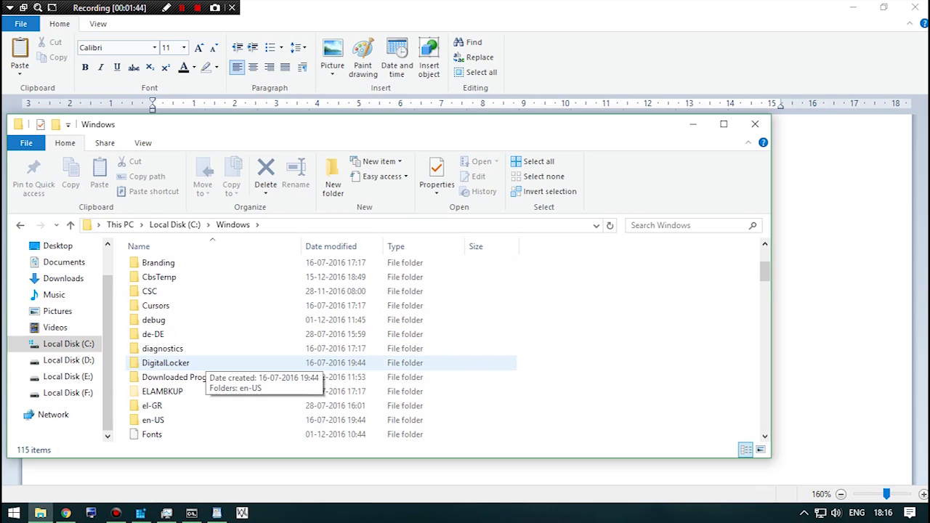
scroll(200, 364, down, 2)
scroll(200, 363, down, 1)
scroll(200, 364, down, 1)
scroll(200, 364, down, 3)
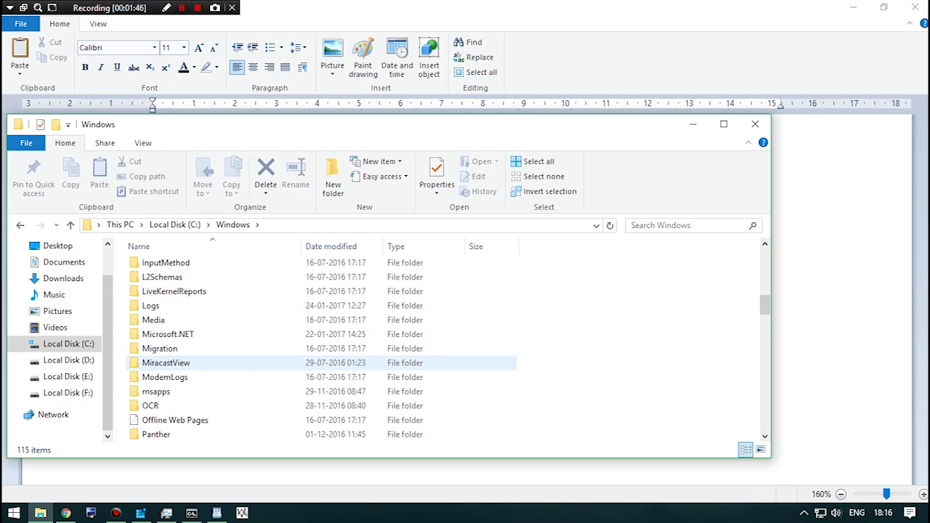
scroll(200, 363, down, 1)
scroll(201, 363, down, 2)
scroll(201, 363, down, 4)
scroll(200, 392, down, 1)
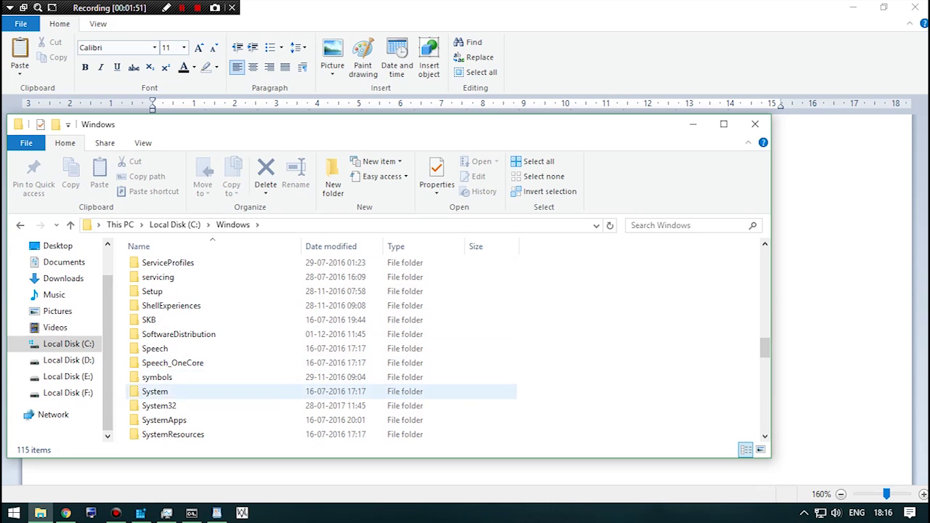
double_click(200, 406)
Step: Jump to the drivers folder inside System32 and open it
scroll(201, 406, down, 1)
scroll(200, 405, down, 2)
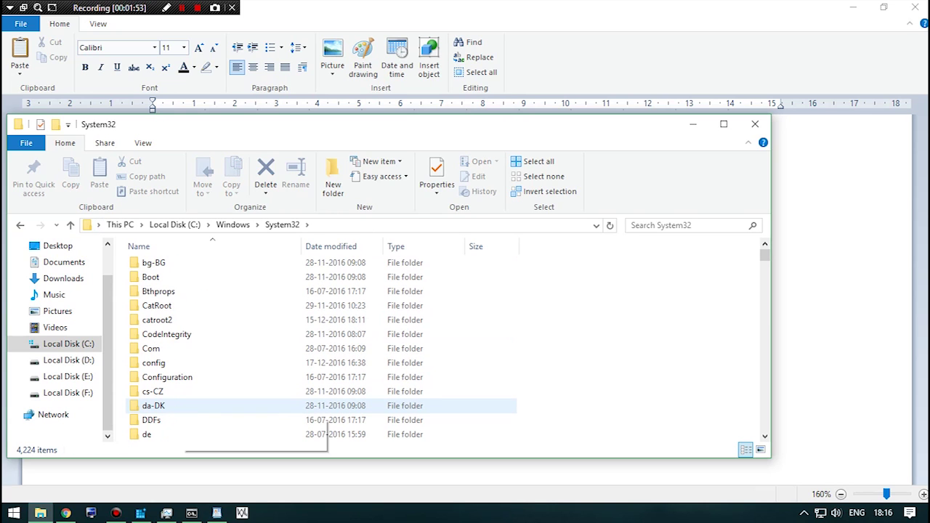
scroll(200, 405, down, 1)
key(e)
key(a)
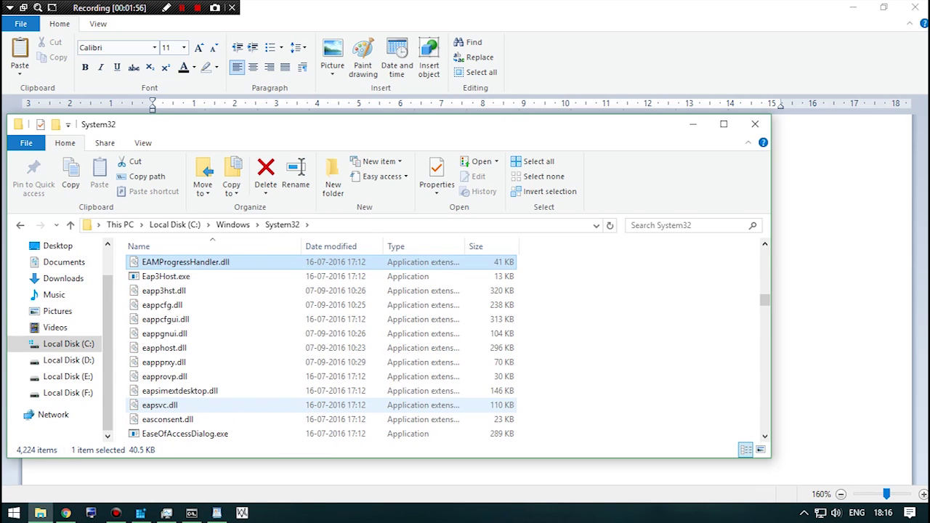
key(s)
key(d)
key(r)
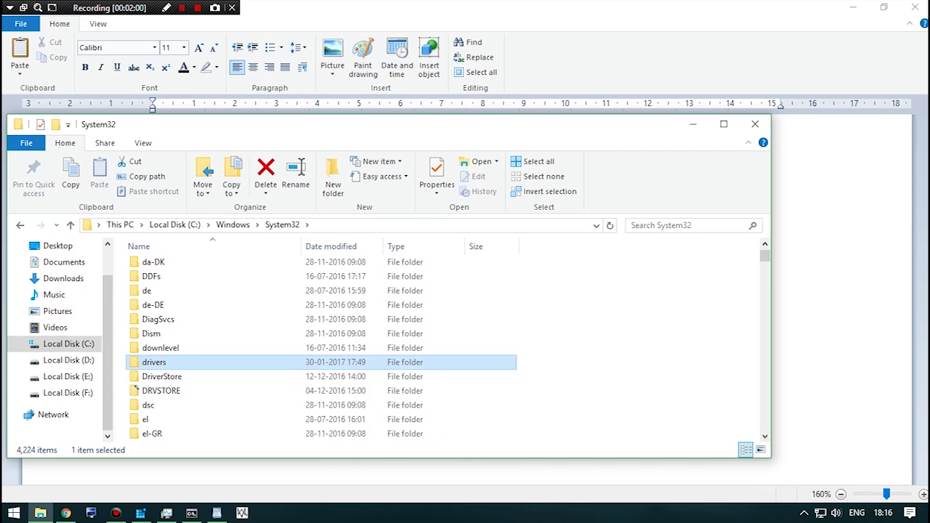
key(Return)
Step: Take full ownership of EasyAntiCheat.sys and delete it
key(e)
key(a)
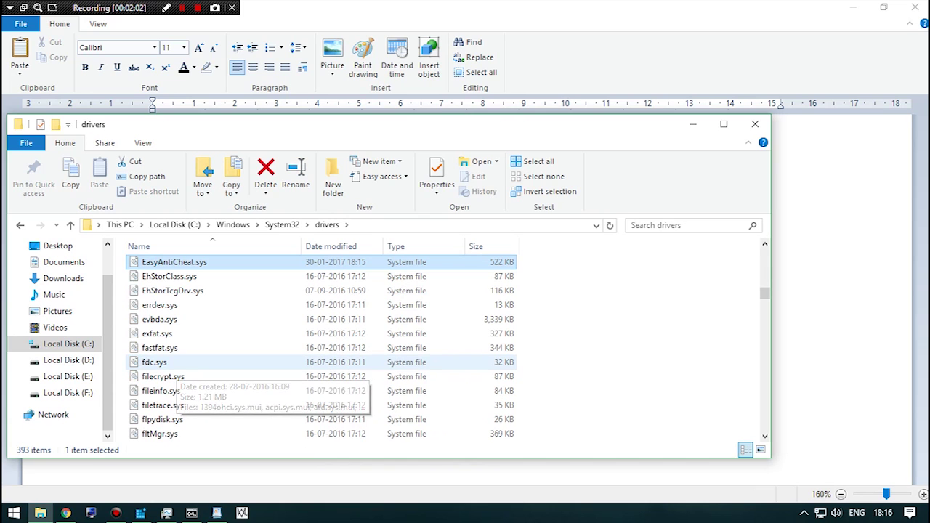
right_click(192, 265)
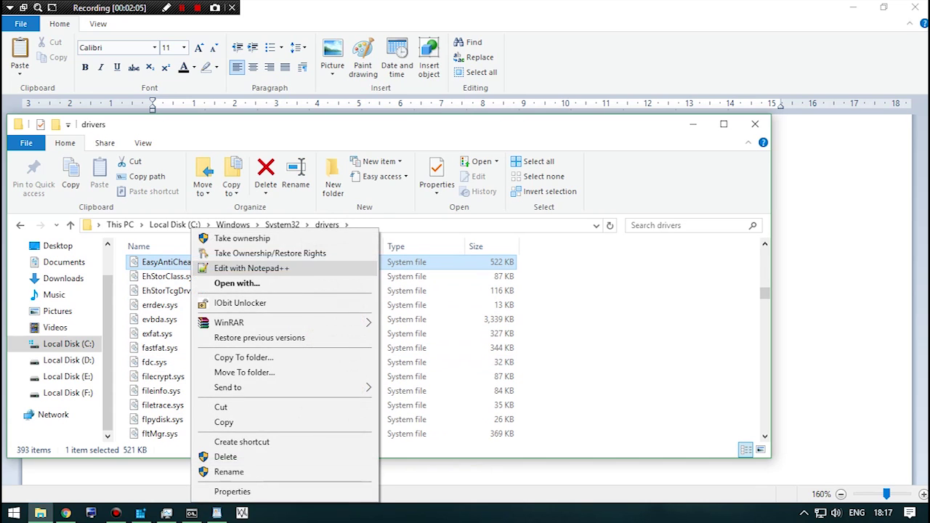
click(251, 268)
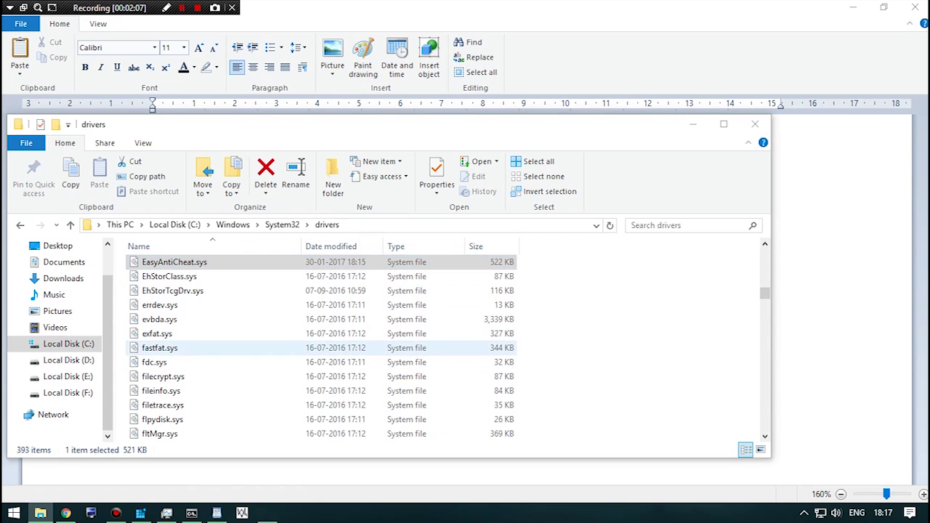
click(530, 304)
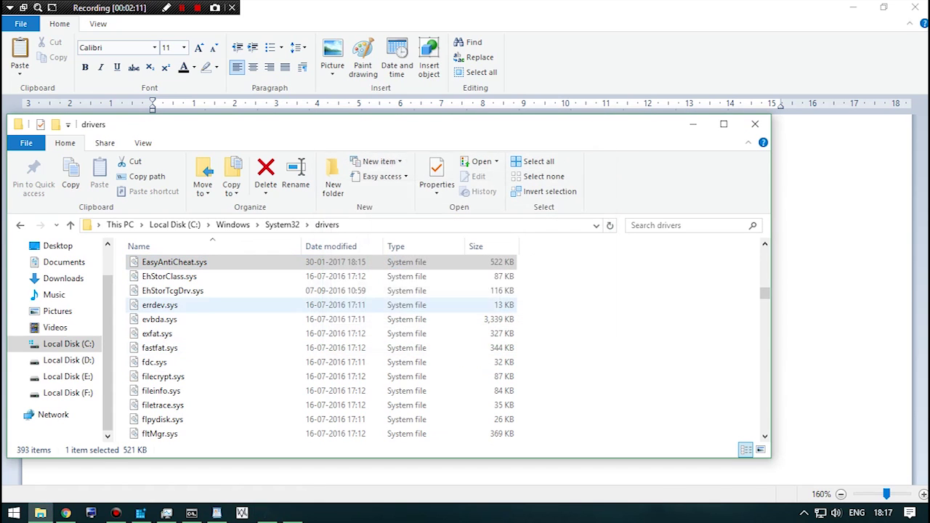
right_click(186, 263)
click(247, 253)
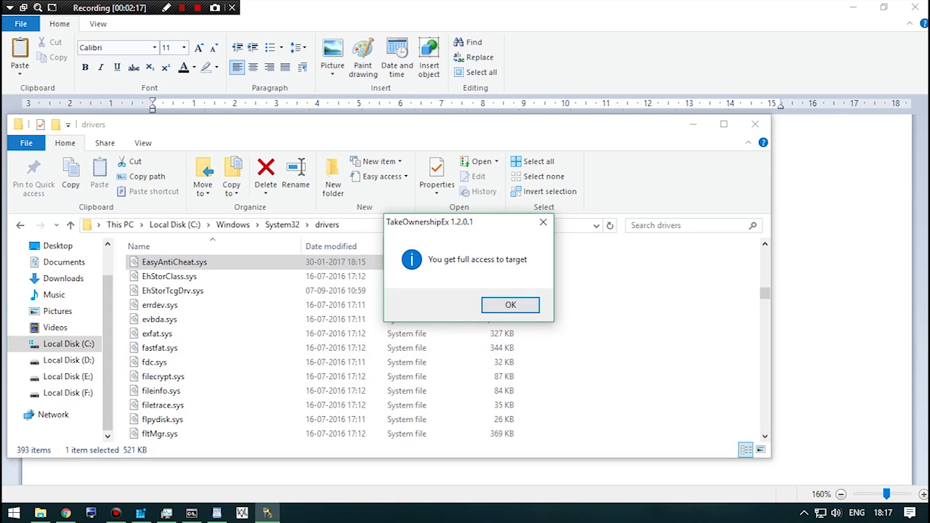
click(510, 304)
right_click(197, 262)
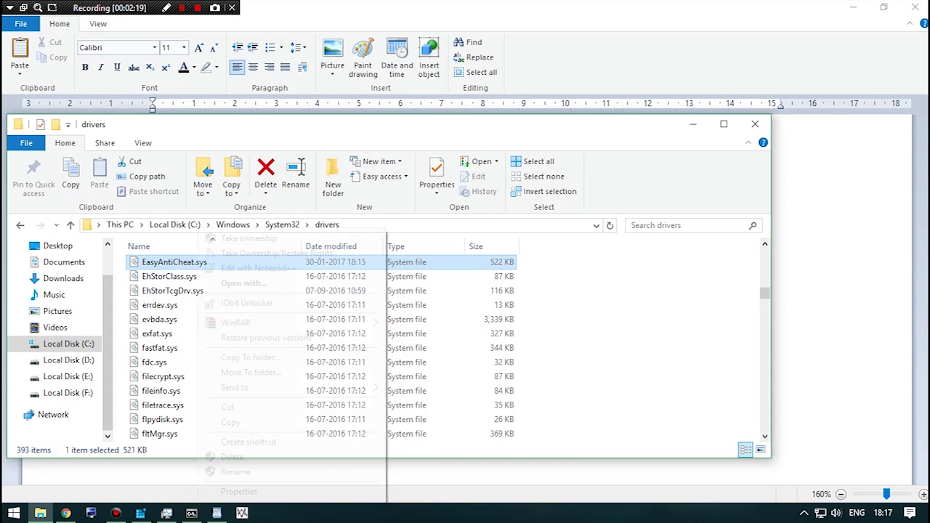
click(233, 457)
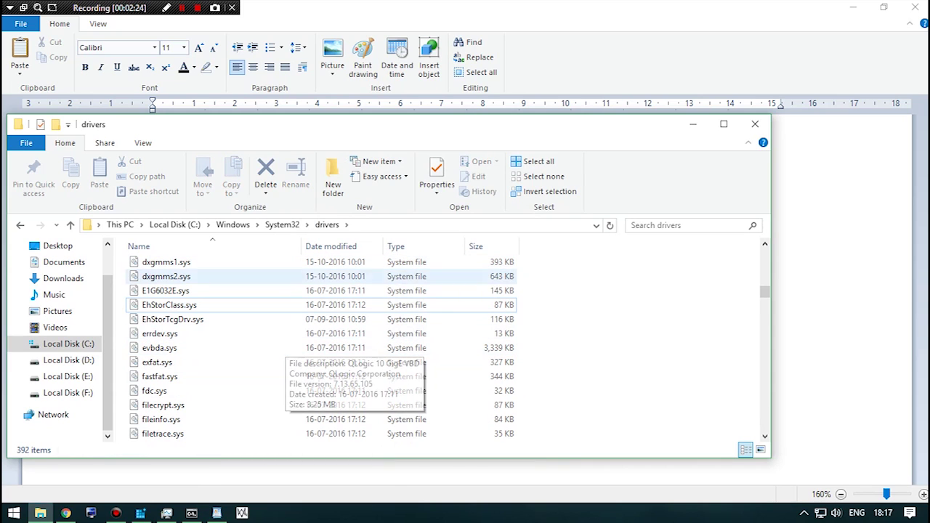
Step: Go up to the Windows folder, open SysWOW64, and jump to entries starting 'ea'
key(BackSpace)
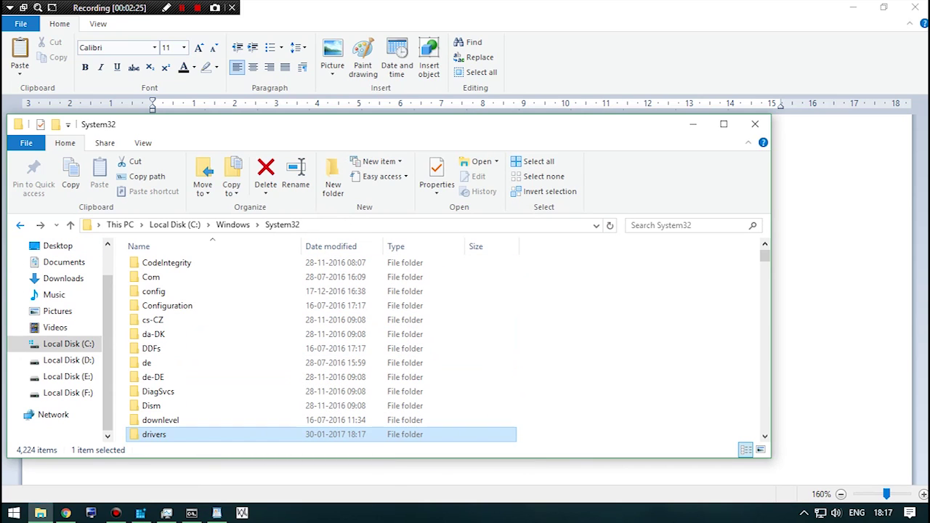
key(BackSpace)
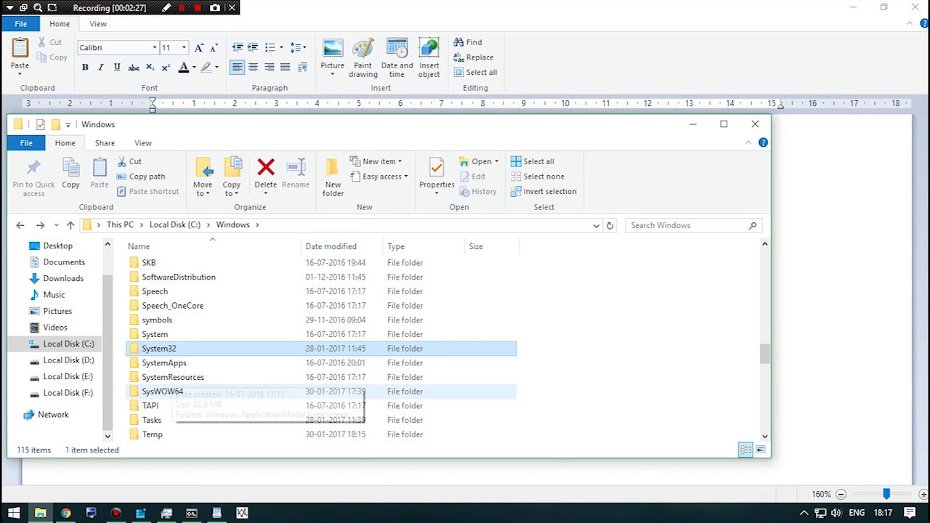
double_click(156, 391)
text(ea)
Step: Take full ownership of EasyAntiCheat.exe, delete it, and minimise Explorer
right_click(191, 390)
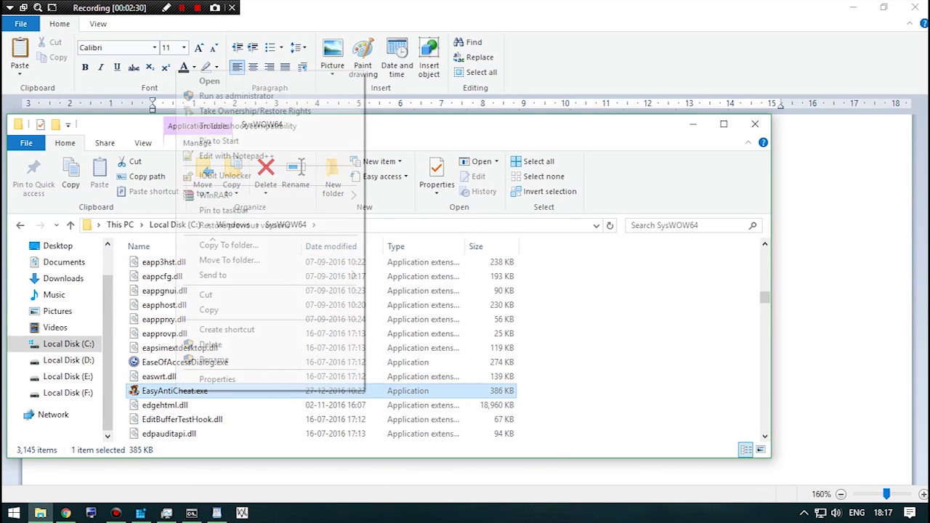
click(240, 109)
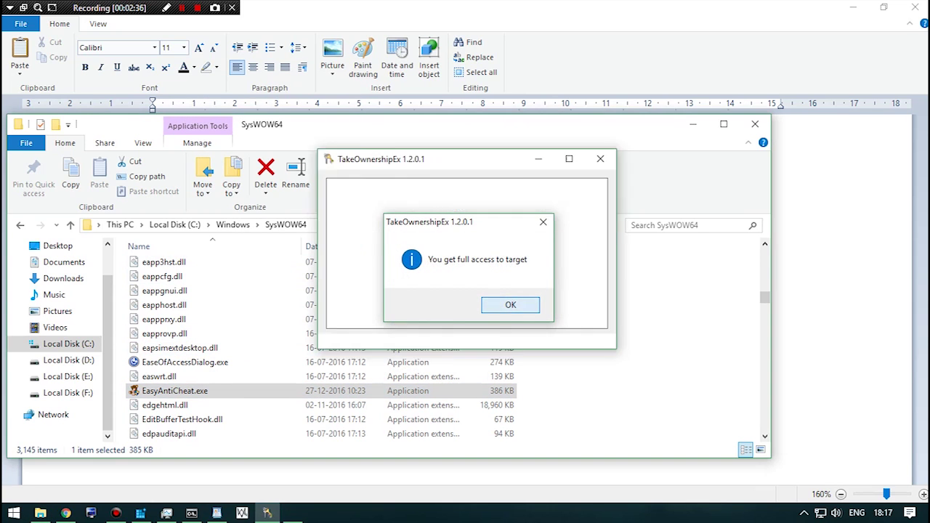
click(510, 305)
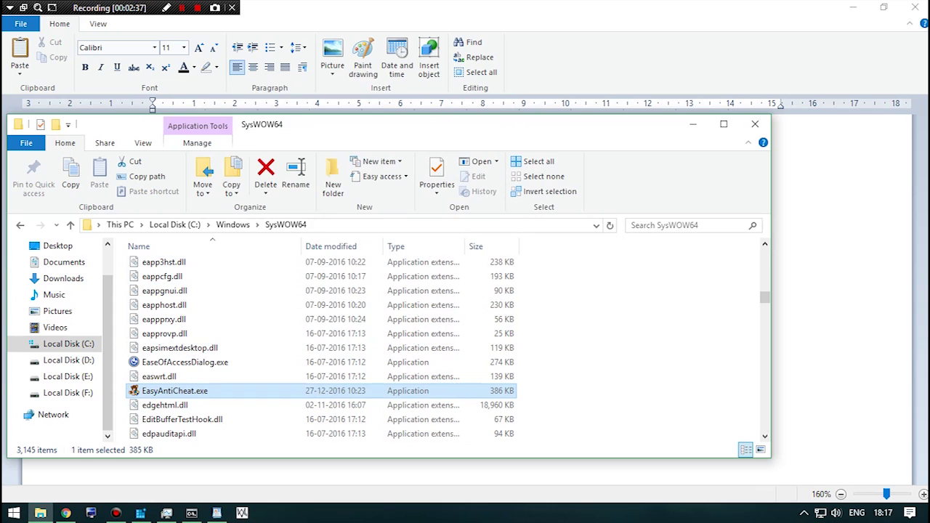
right_click(193, 390)
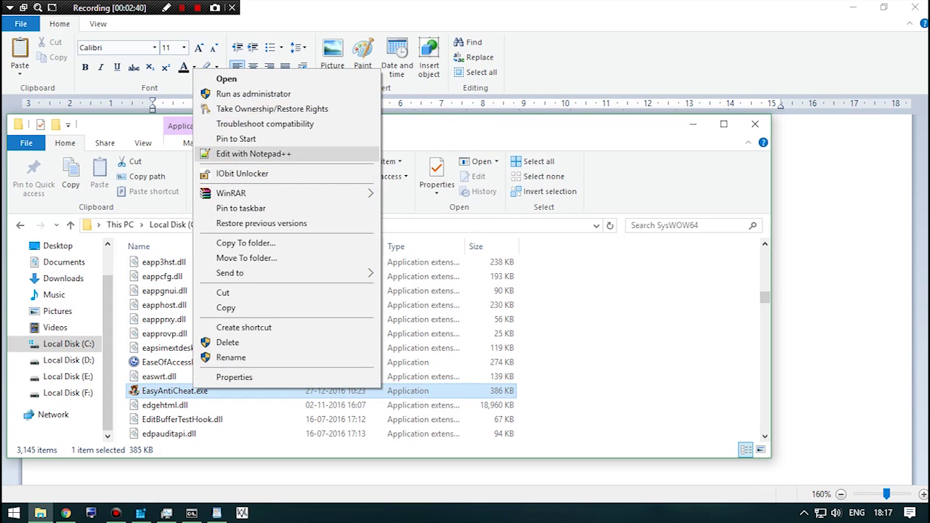
click(227, 342)
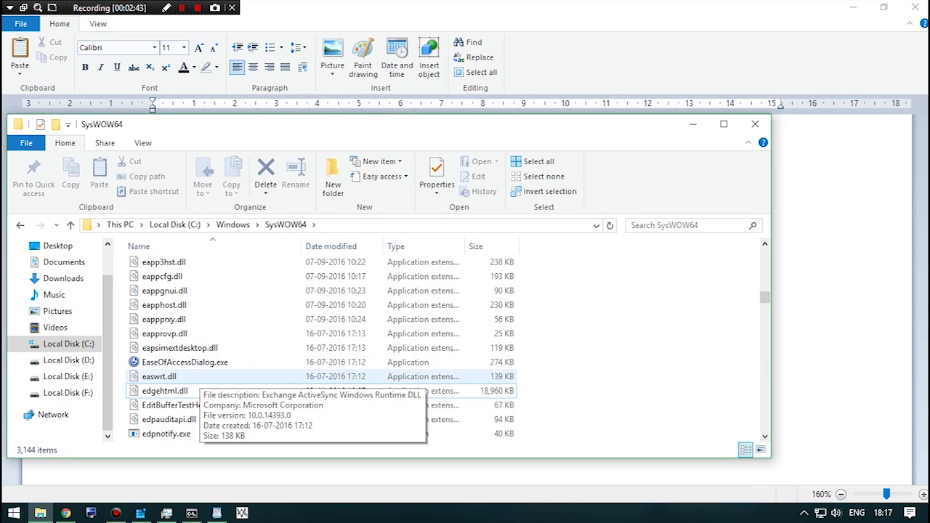
click(693, 124)
mouse_move(191, 513)
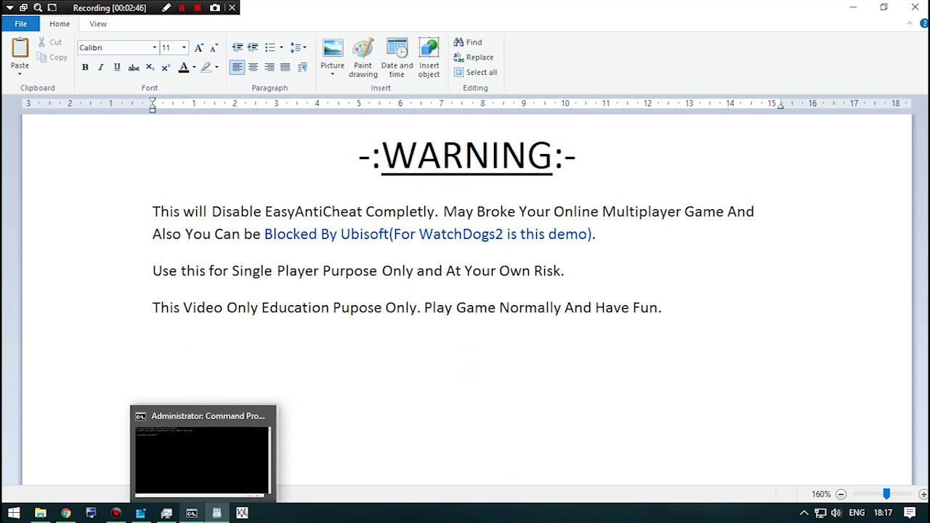
Step: Run sc delete EasyAntiCheat in the admin Command Prompt, then minimise the console
click(191, 513)
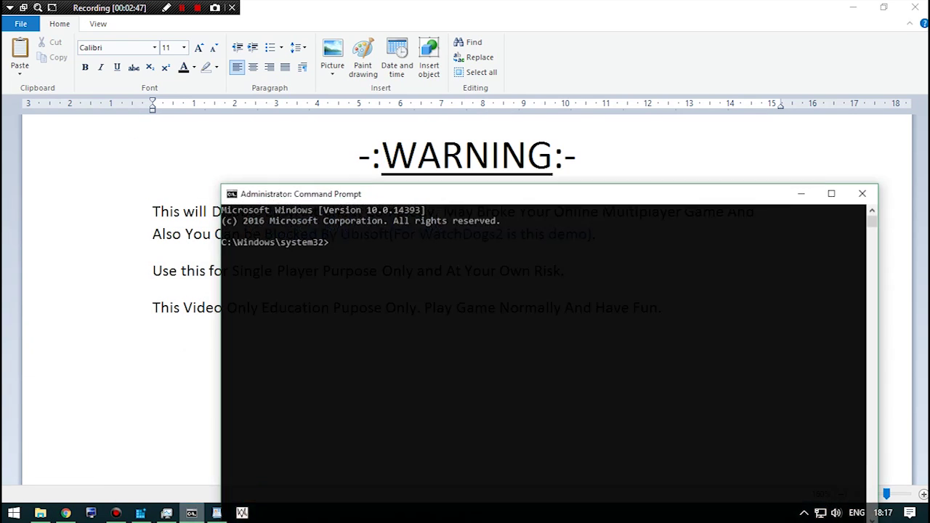
drag(396, 157, 389, 138)
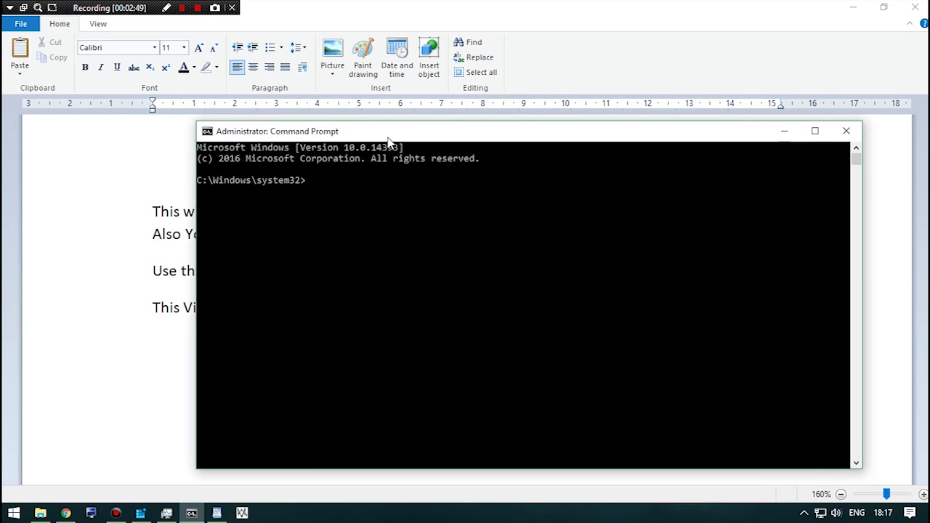
text(sc delete EasyAntiCheat)
key(Return)
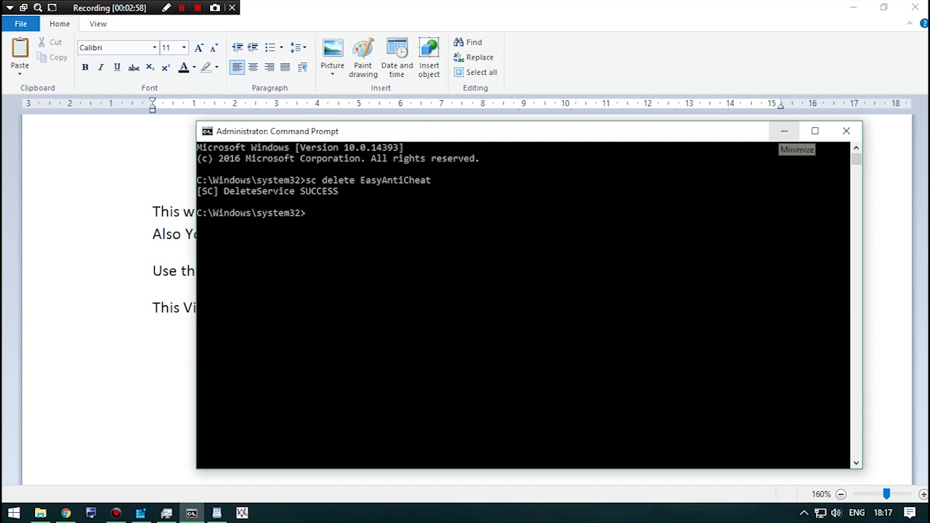
click(784, 132)
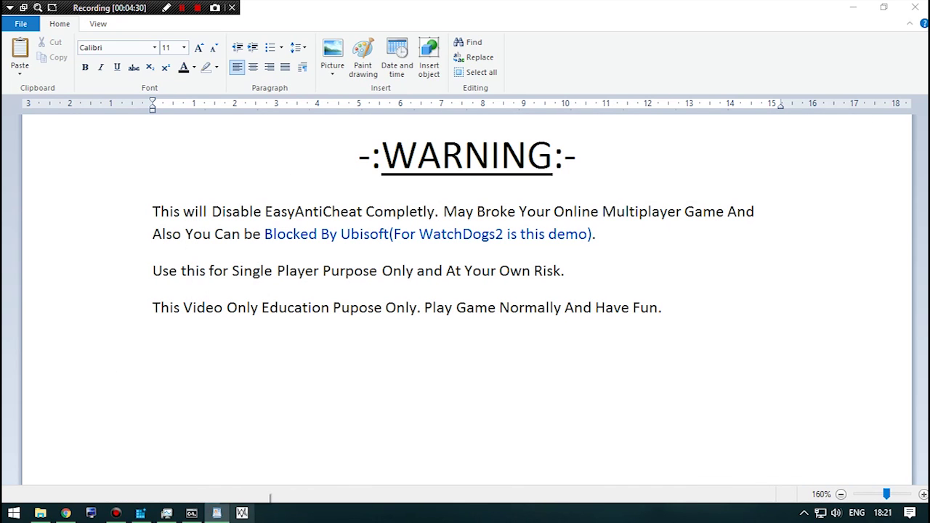
Step: Append -eac_launcher to the WatchDogs2 shortcut's Target path and apply the change
right_click(242, 513)
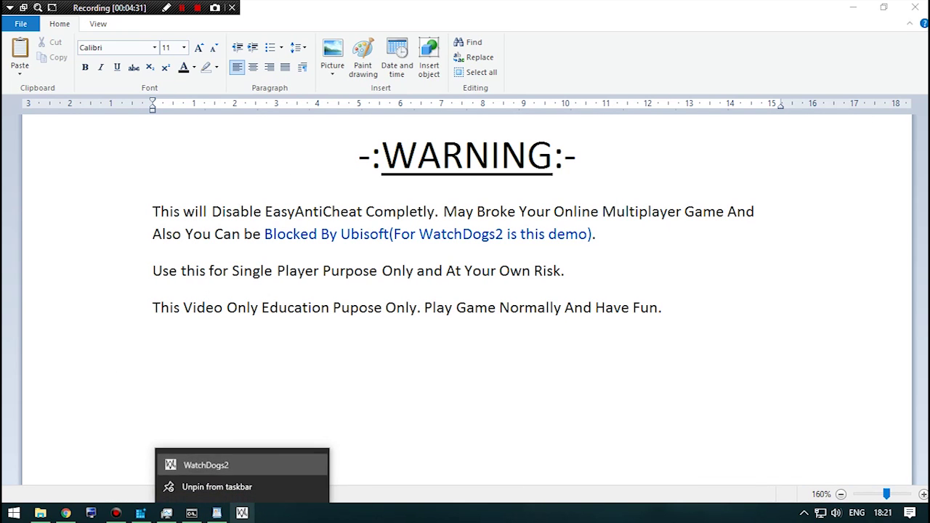
right_click(227, 463)
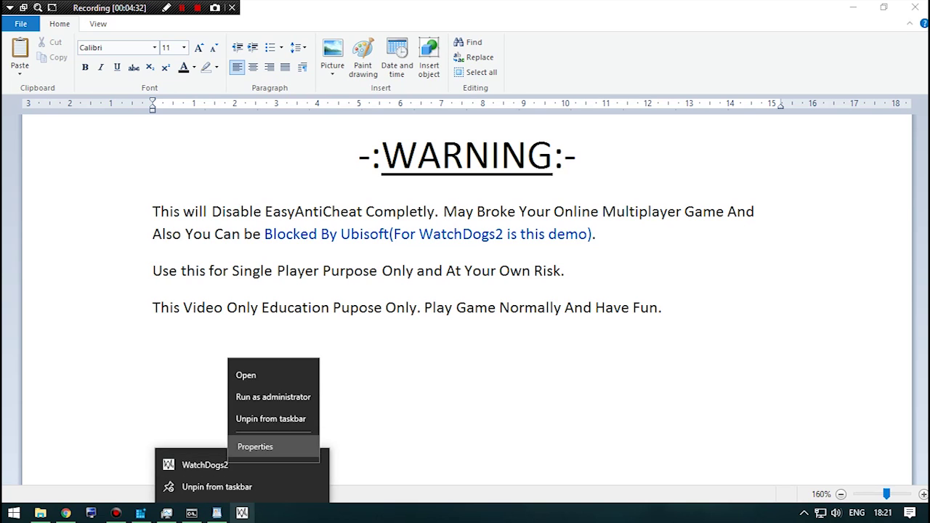
click(254, 448)
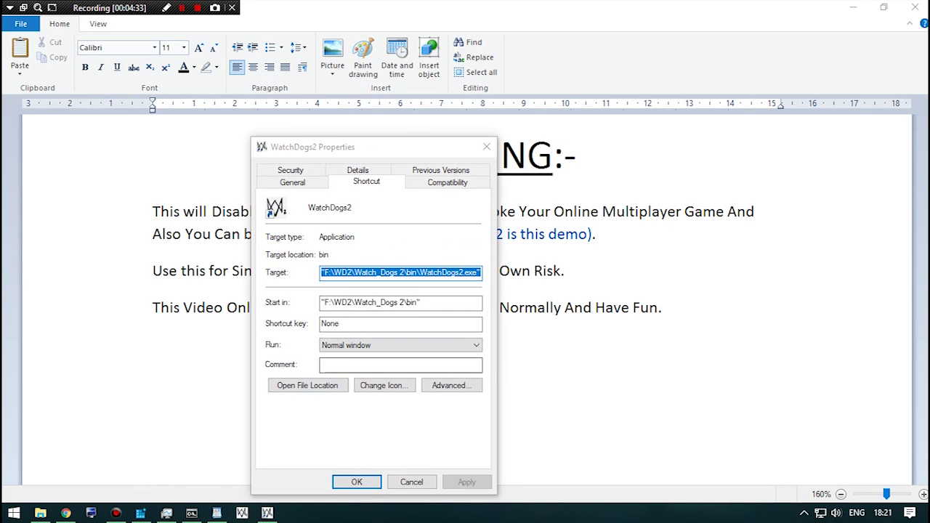
key(End)
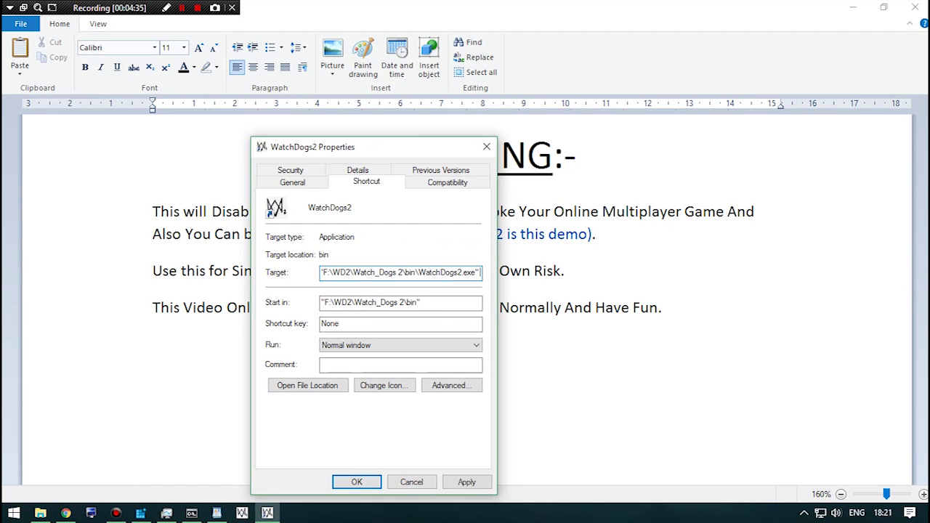
text(-eac_launche)
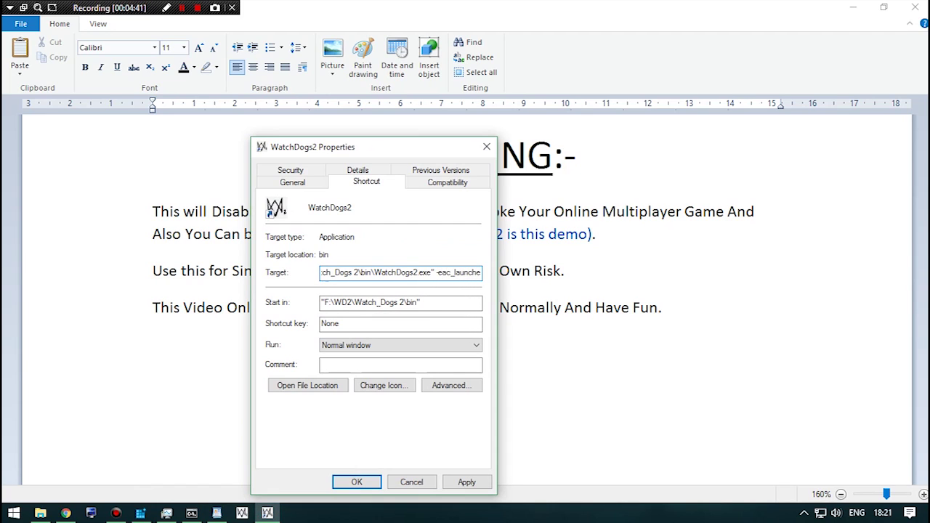
text(r)
key(alt+a)
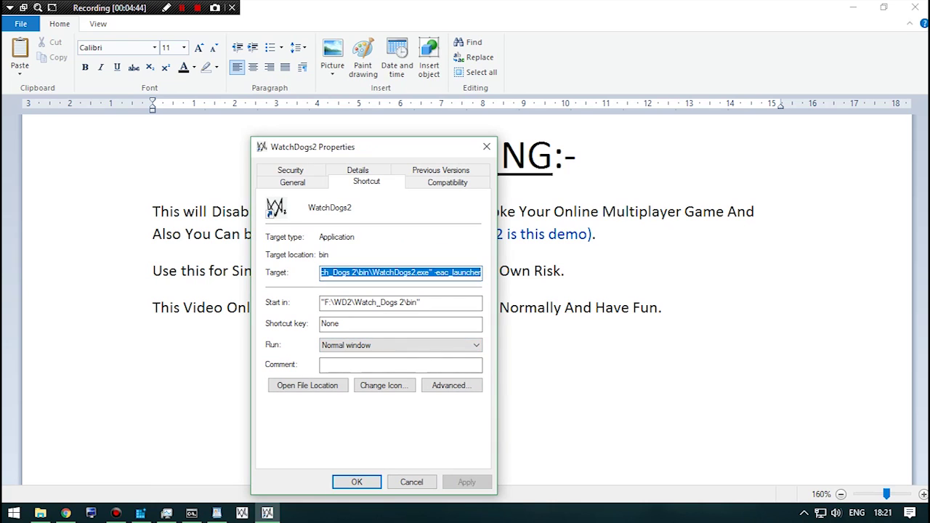
key(Return)
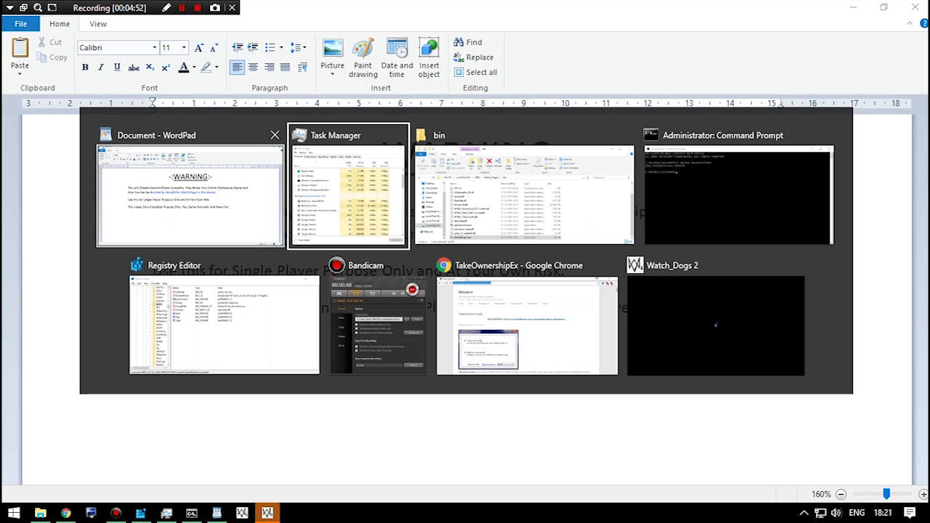
Step: Switch to the Watch_Dogs 2 folder and launch Watch Dogs 2 v1.07 Plus 9 Trainer.exe
key(alt+Tab)
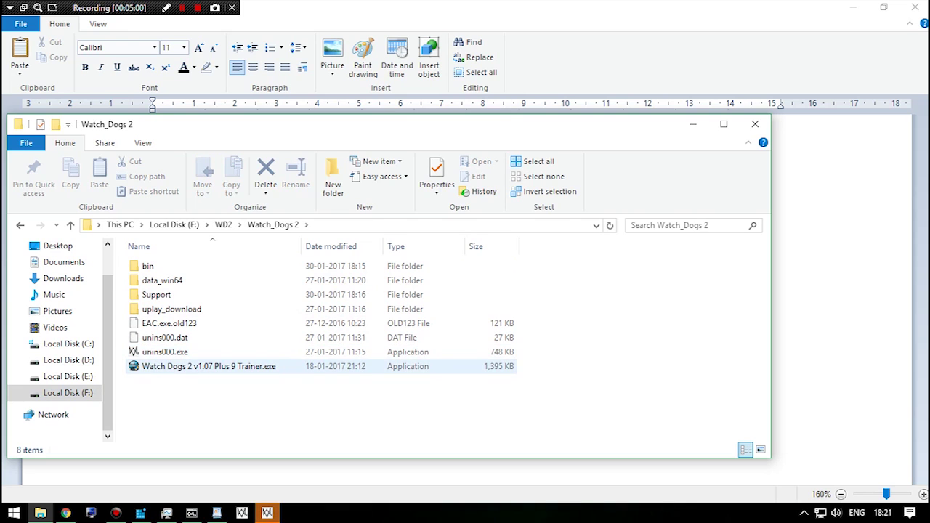
double_click(209, 367)
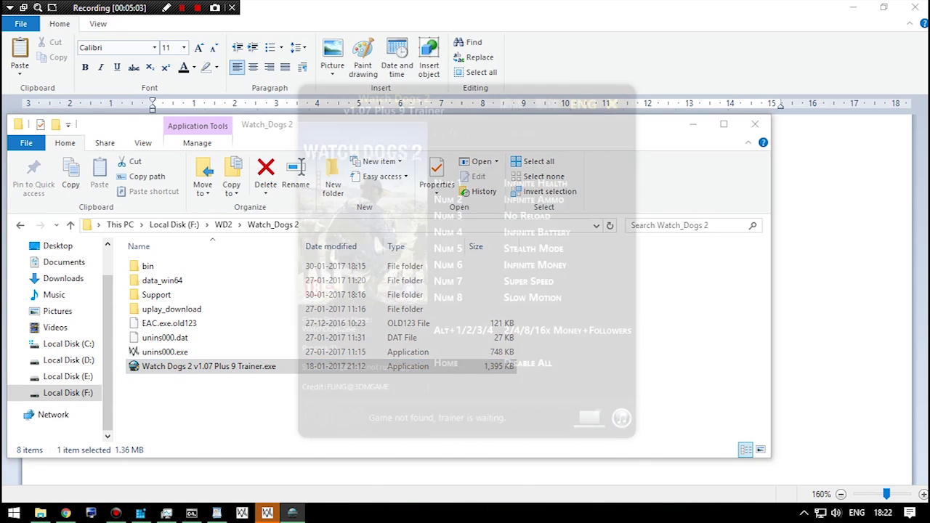
Step: Minimise Explorer while the trainer detects WatchDogs2.exe and activates
click(693, 124)
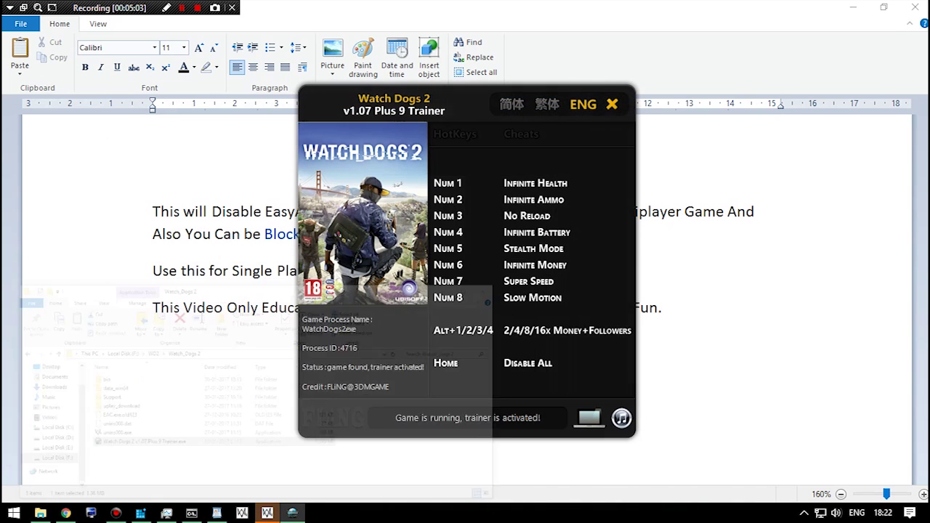